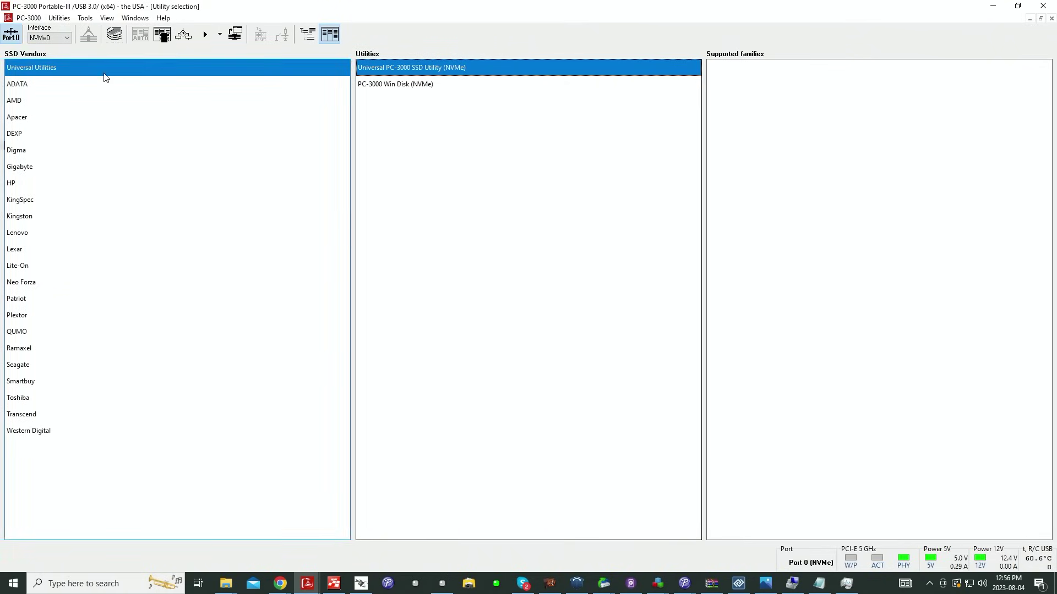
Launch the Universal NVMe SSD utility and show the drive's last sector with the EFI PART backup header.
left_click(205, 35)
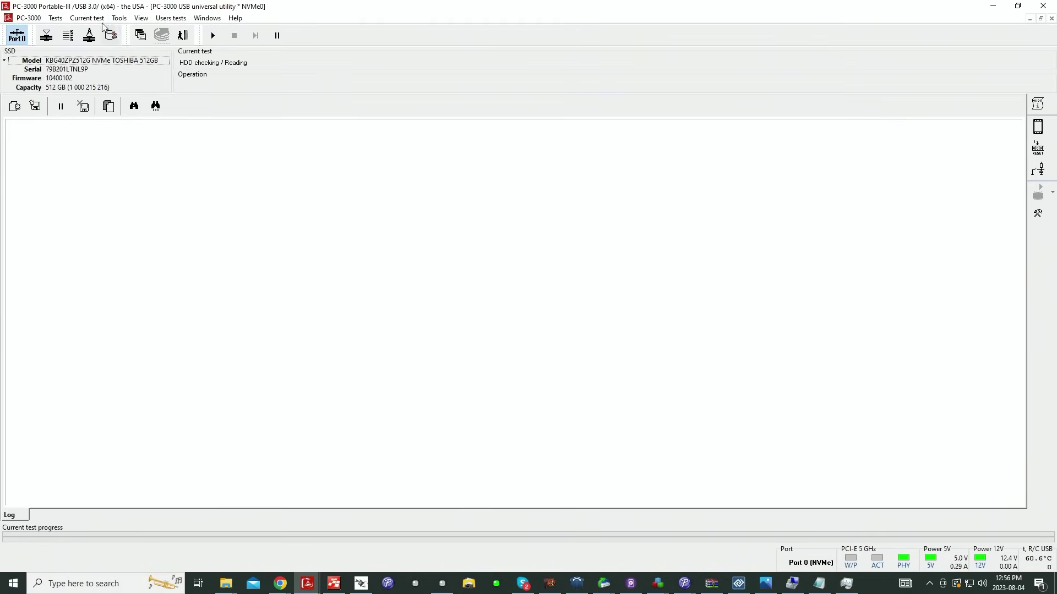
left_click(119, 18)
left_click(144, 102)
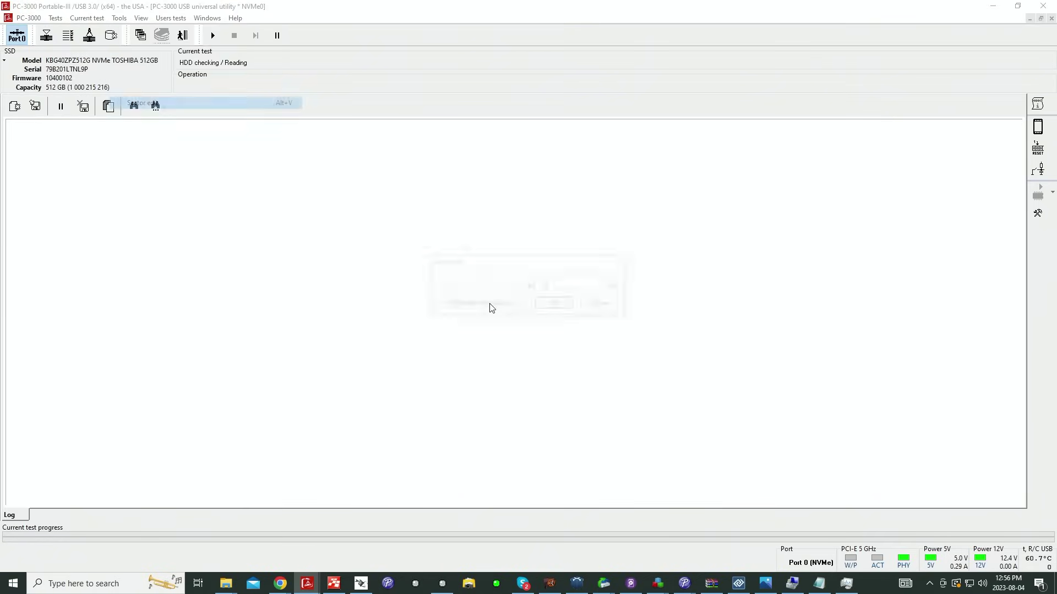
left_click(555, 306)
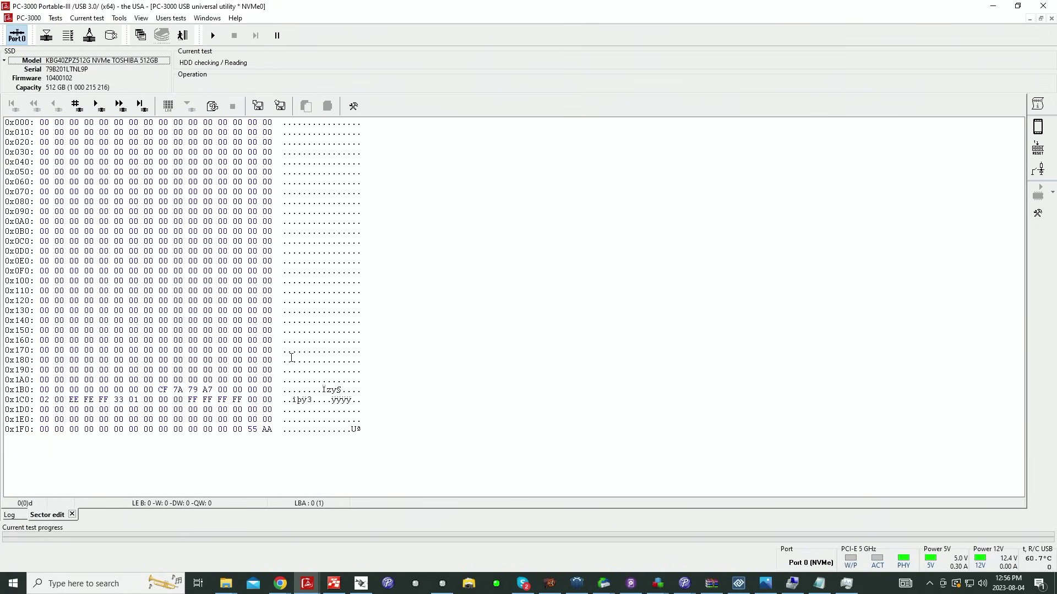
left_click(145, 106)
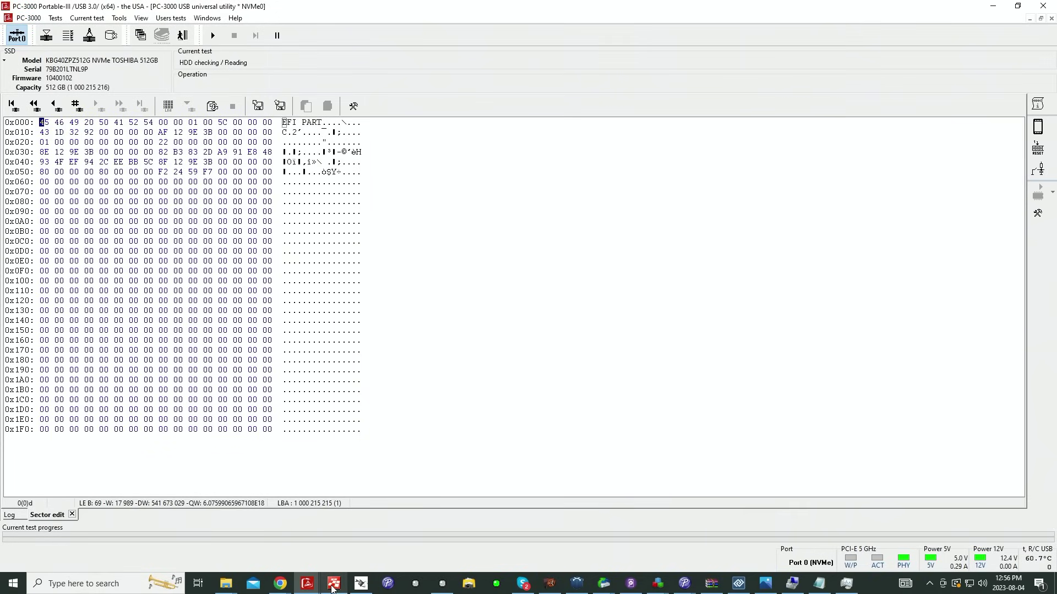
mouse_move(340, 578)
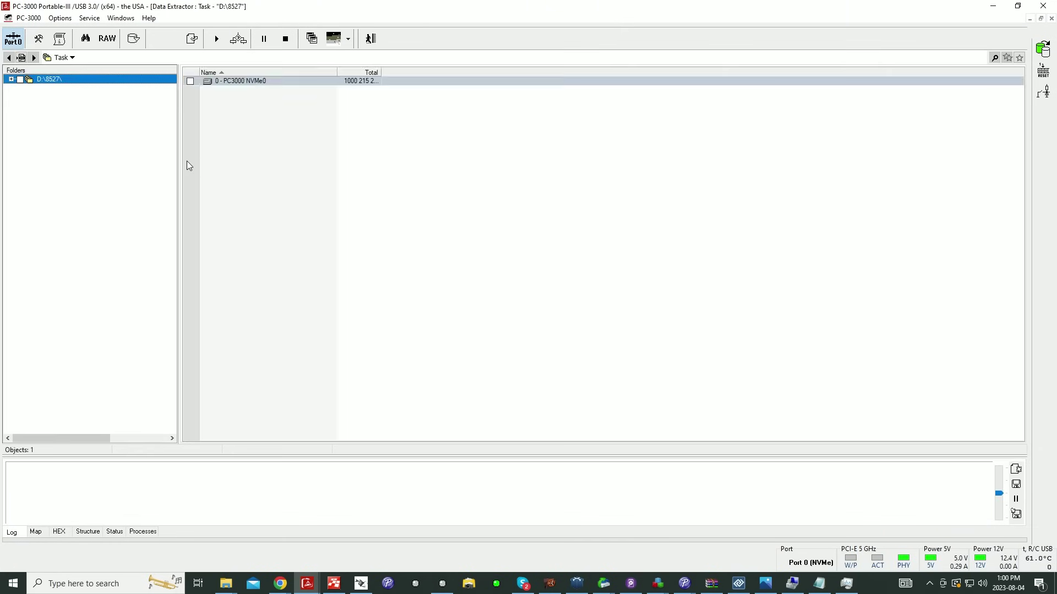
Expand D:\8527\ > NVMe0 > EFI GPT and unlock partition 2 [FF] Data with its BitLocker key.
left_click(11, 81)
left_click(21, 88)
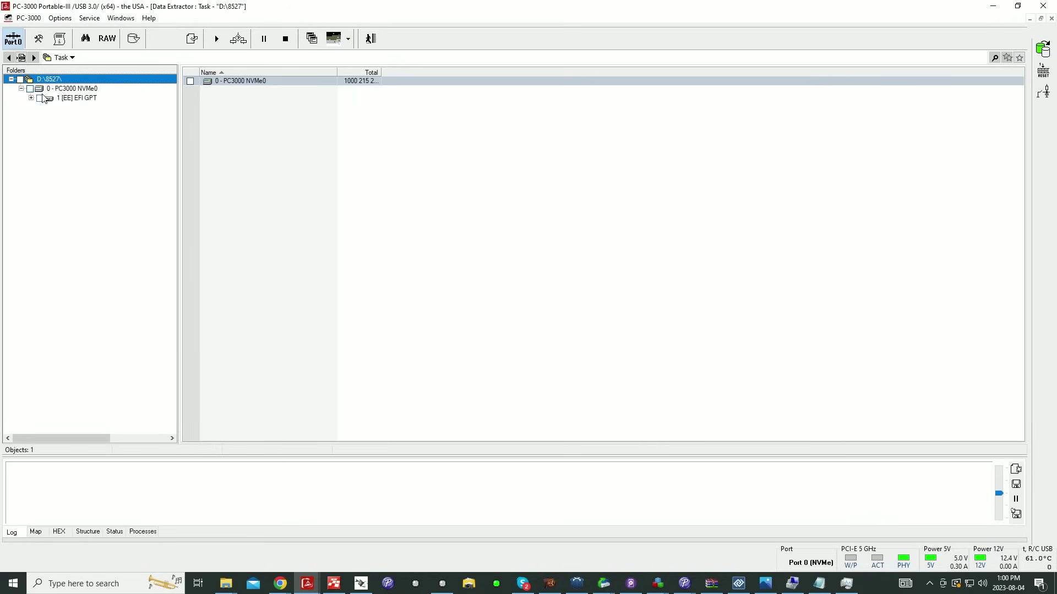
left_click(62, 99)
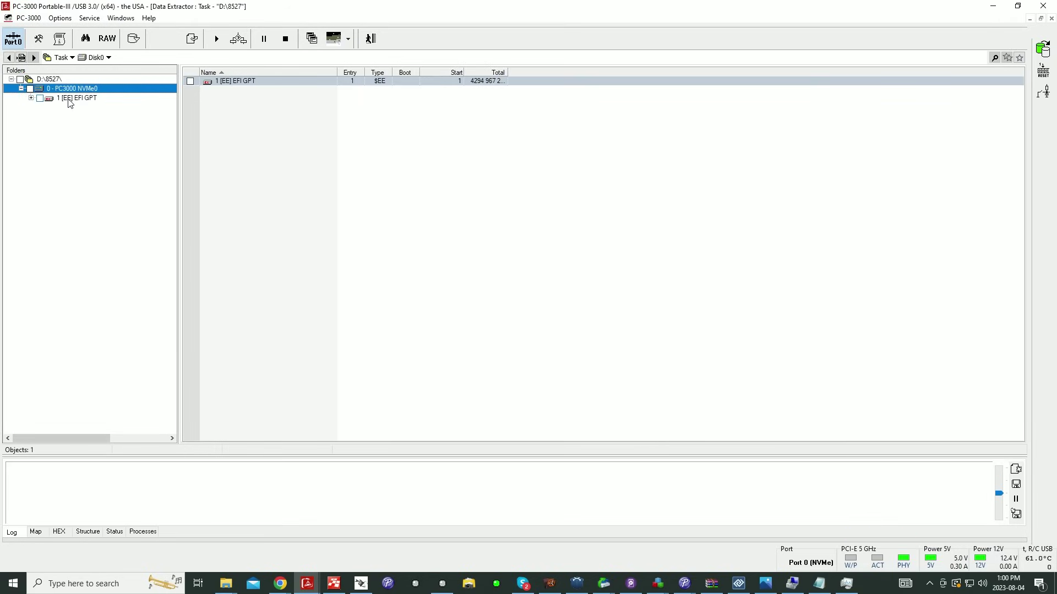
left_click(31, 99)
double_click(268, 100)
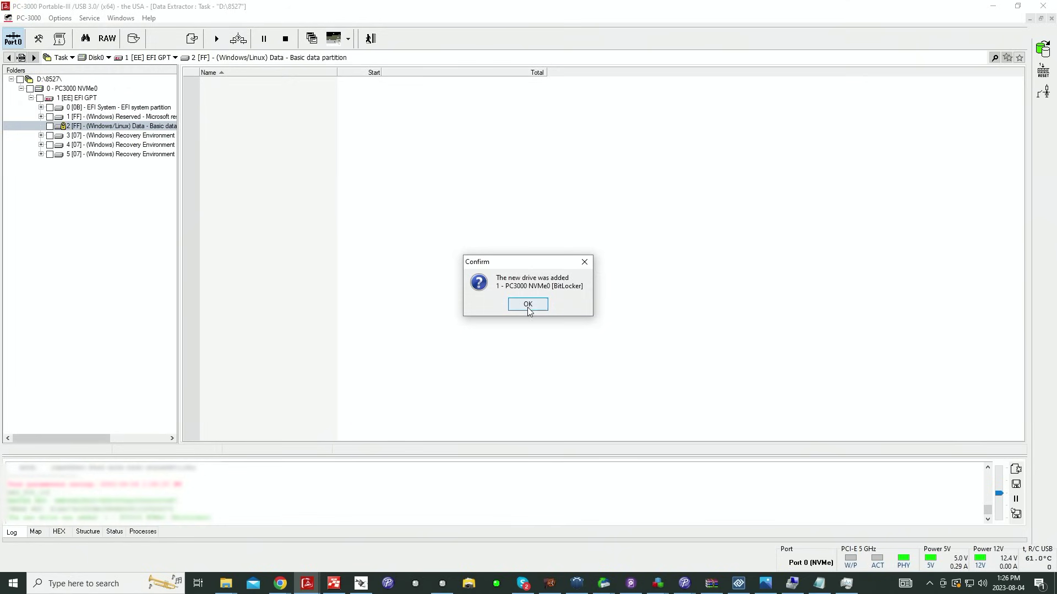
Acknowledge the added BitLocker drive and build the MFT map of its NTFS - OS volume.
left_click(527, 304)
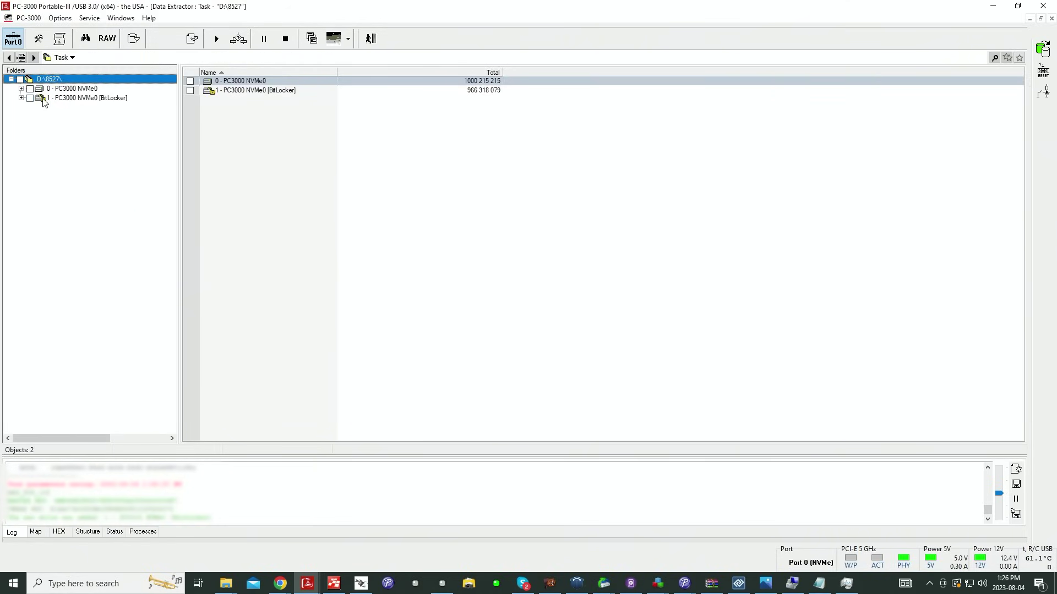
left_click(61, 107)
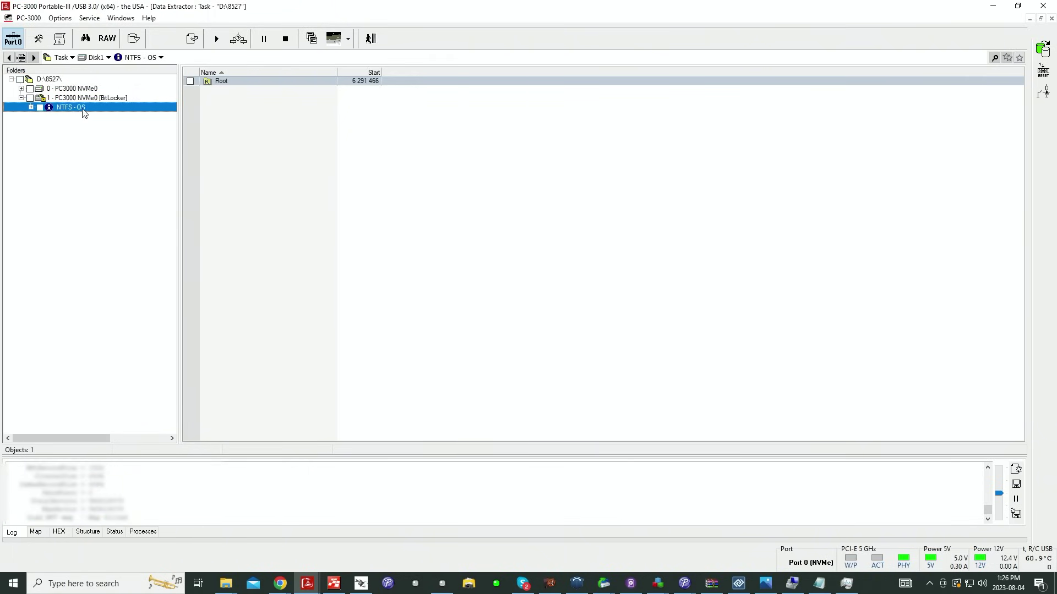
right_click(80, 112)
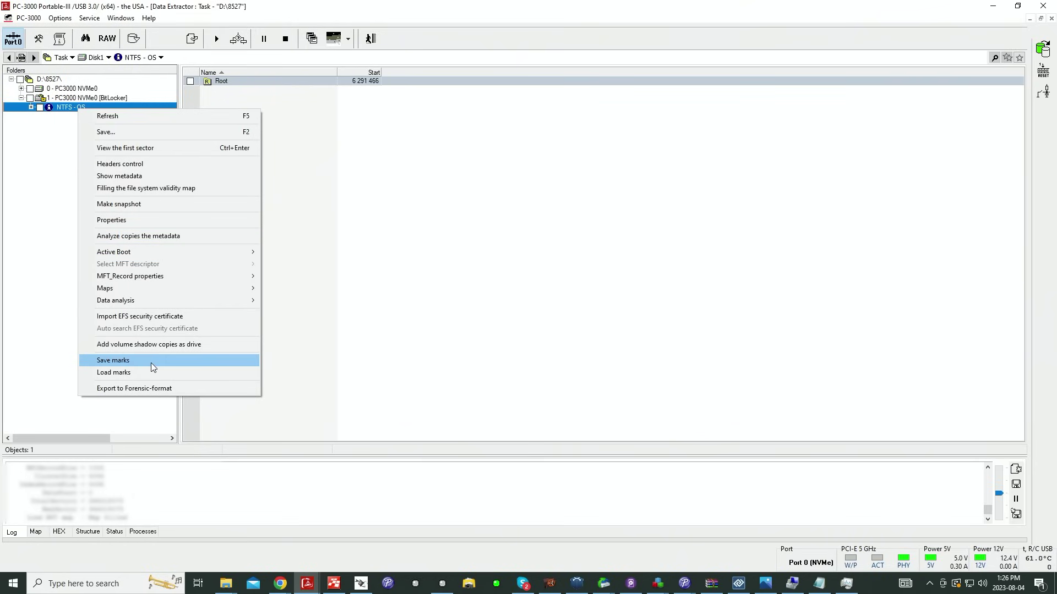
mouse_move(153, 291)
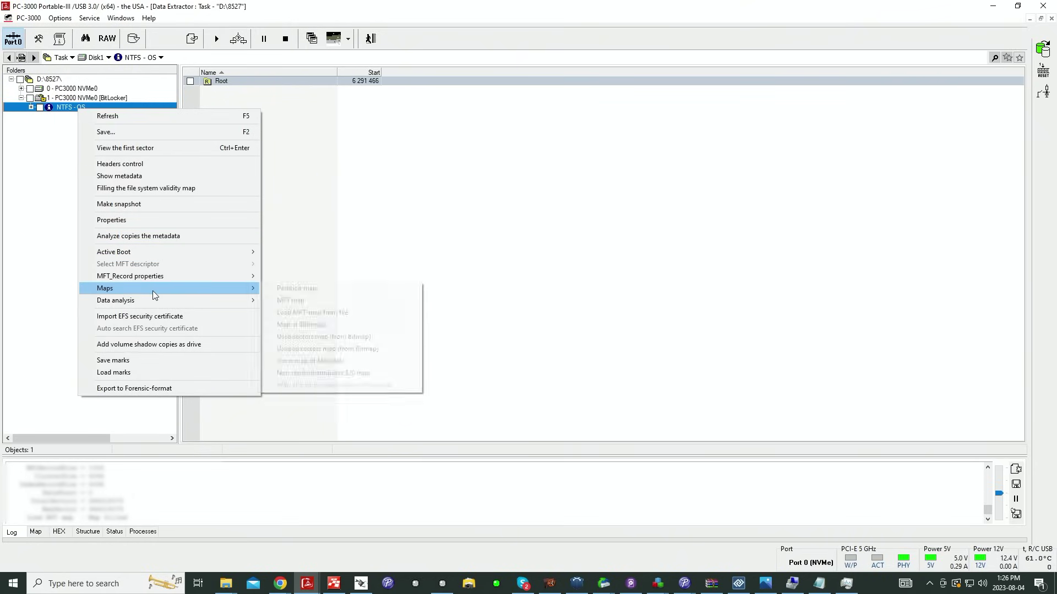
left_click(343, 303)
Select all nine MFT chains and create a submap from the drive info.
left_click(255, 298)
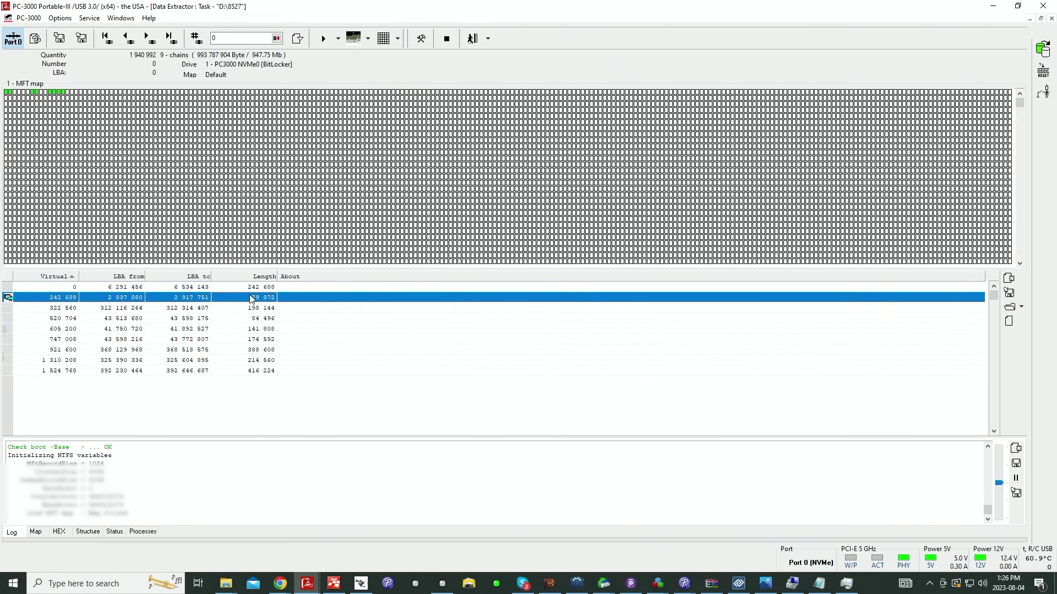
key("ctrl+a")
right_click(252, 298)
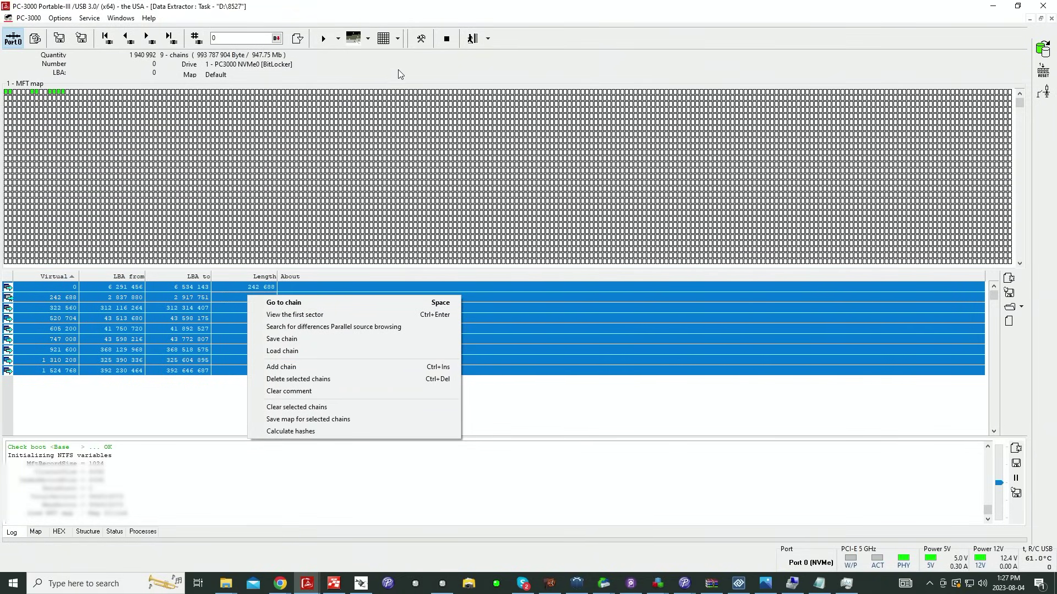
left_click(397, 38)
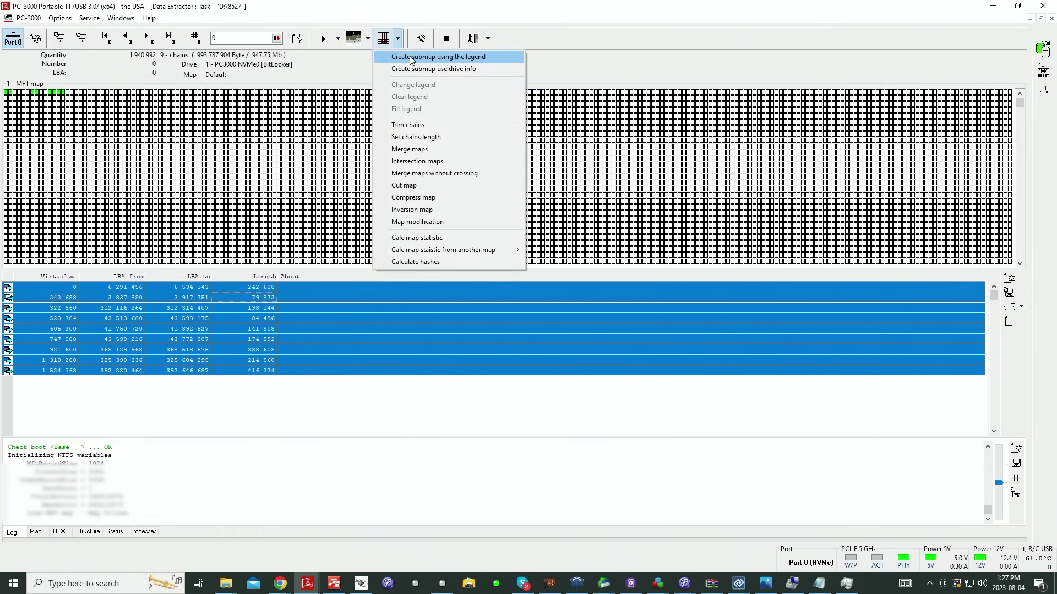
left_click(458, 69)
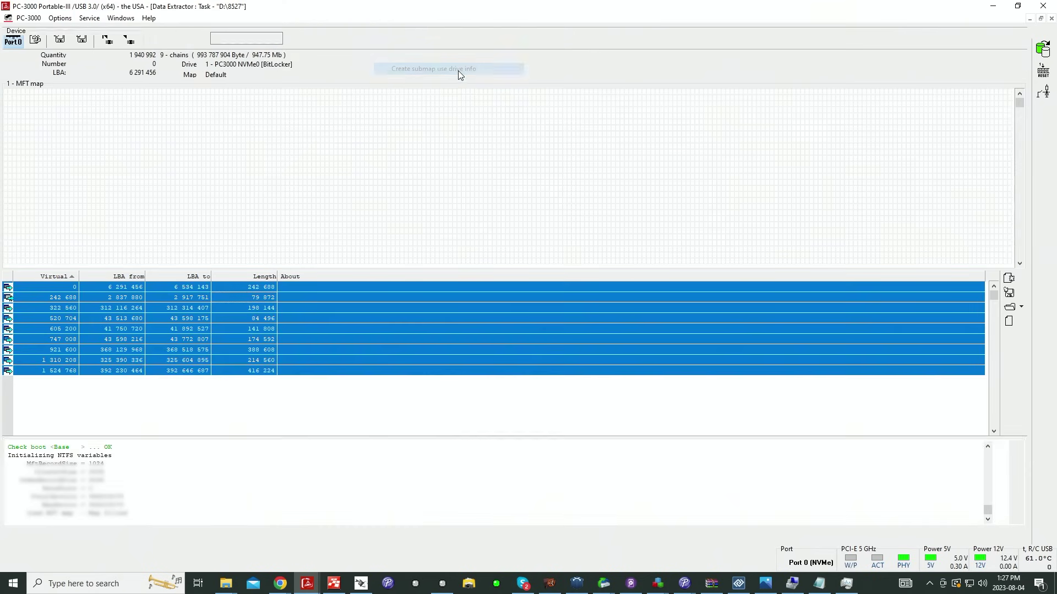
Select all nine submap chains and start scanning them from the NVMe drive.
left_click(272, 308)
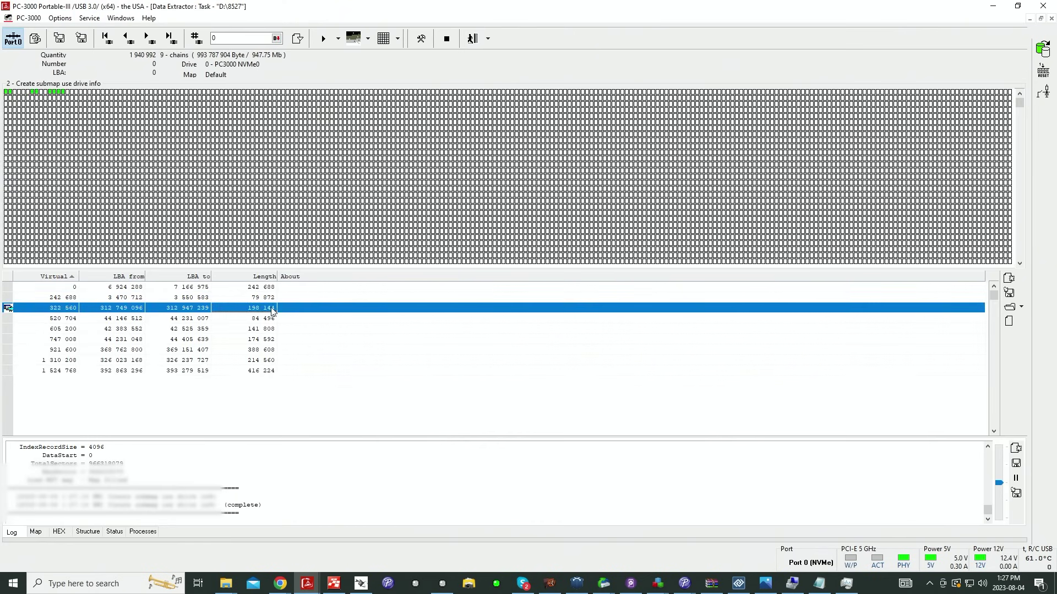
key("ctrl+a")
right_click(273, 306)
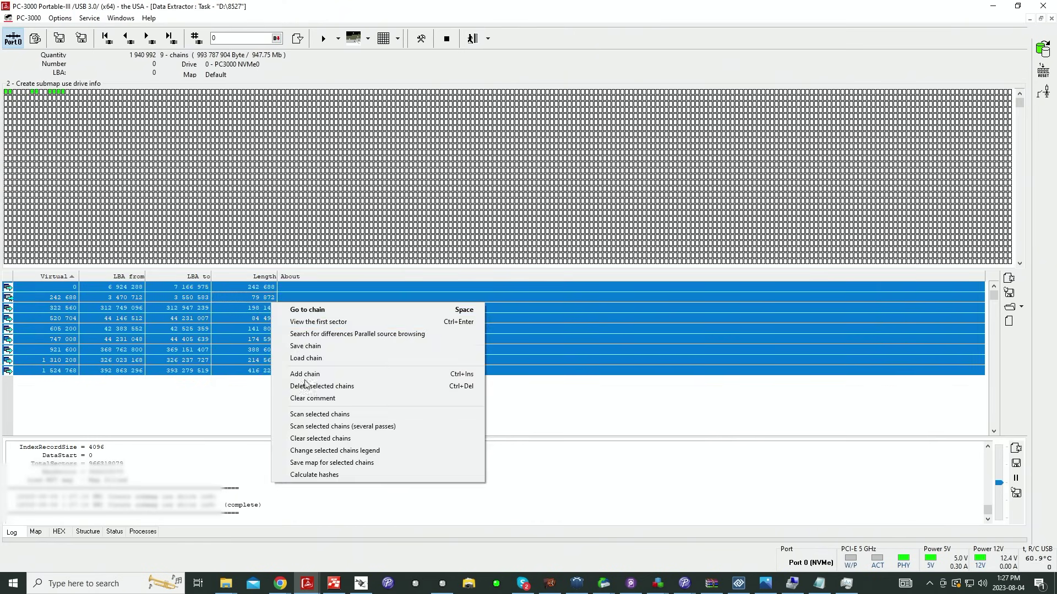
left_click(326, 417)
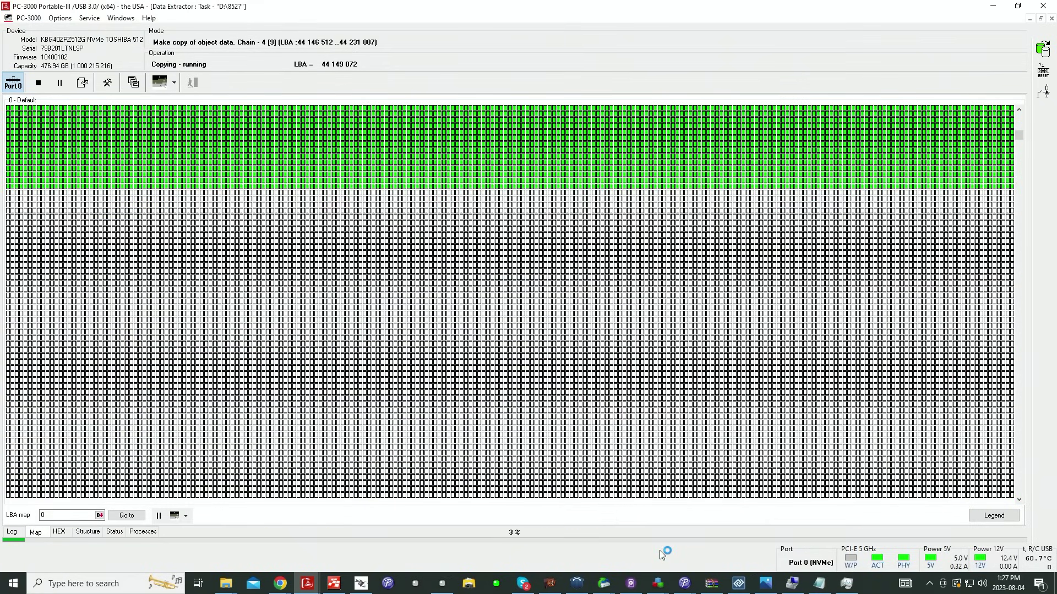
Wait while the object-data copy runs through all nine chains to completion.
mouse_move(346, 590)
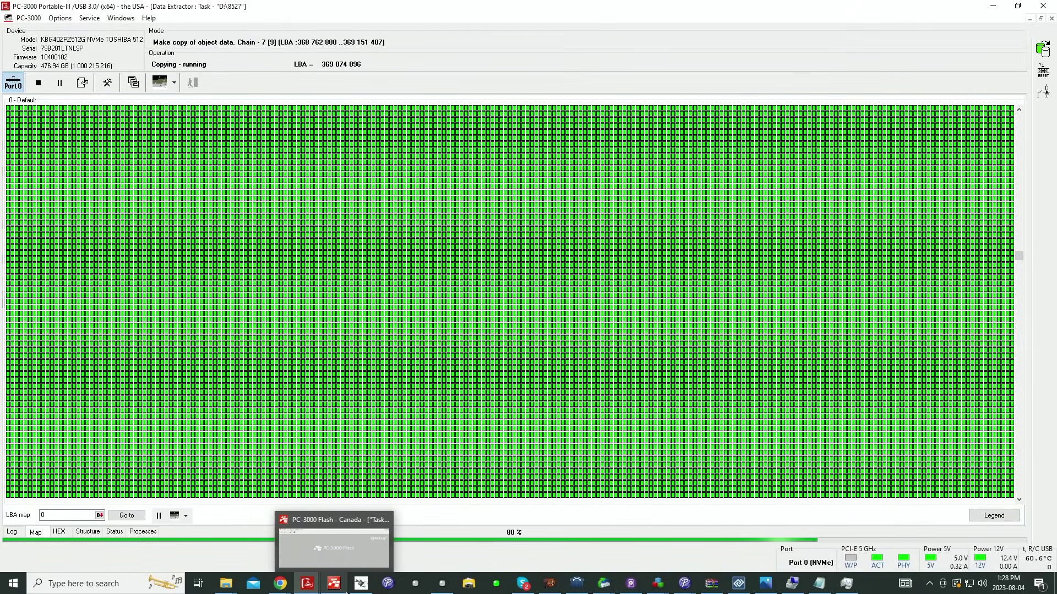
mouse_move(379, 193)
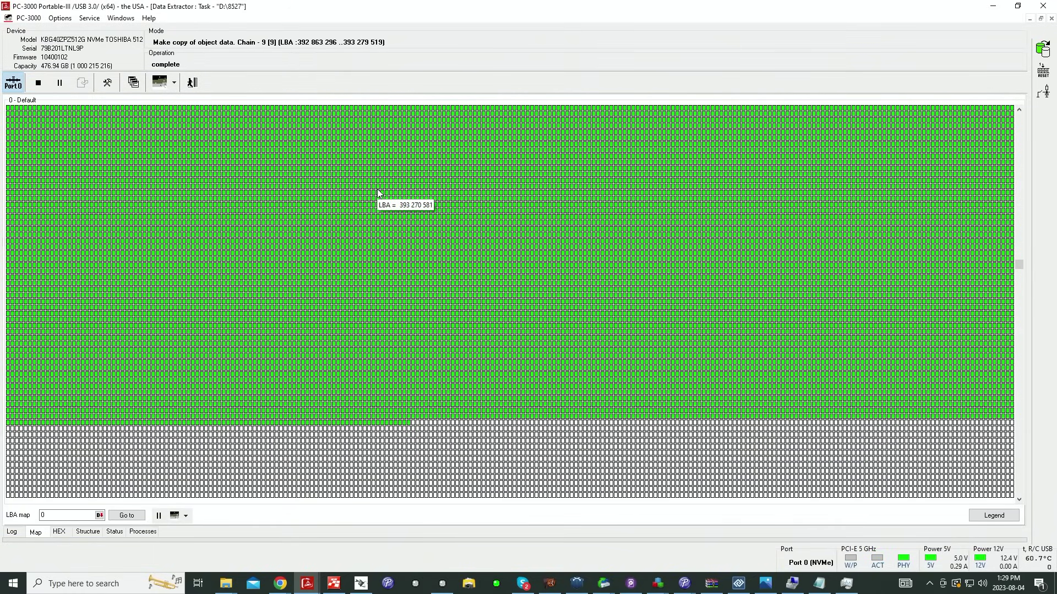
Leave the finished copy, cut power to the drive and dismiss the running-process warning.
left_click(193, 82)
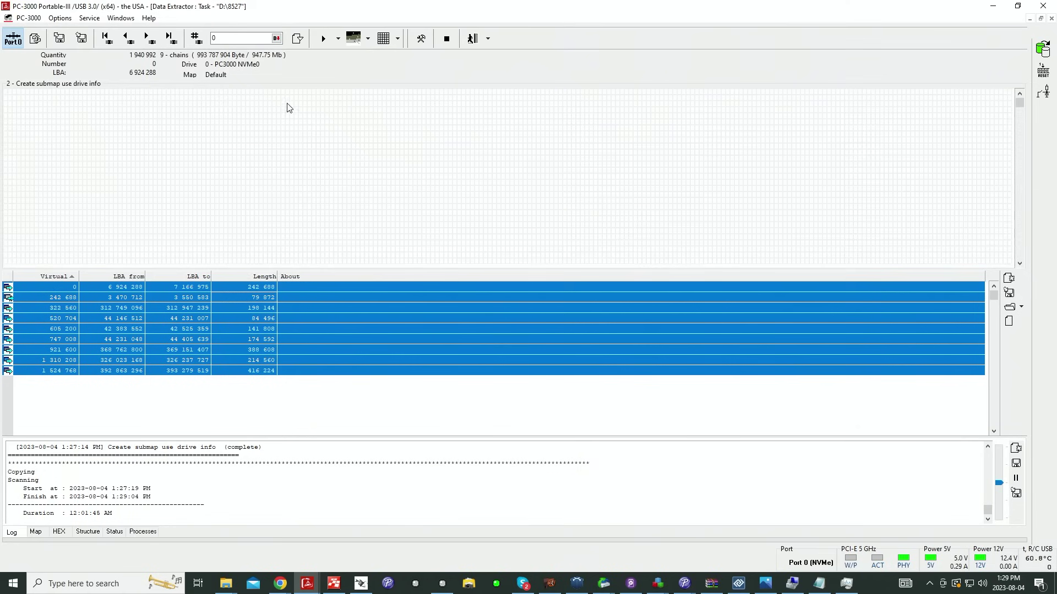
left_click(1045, 50)
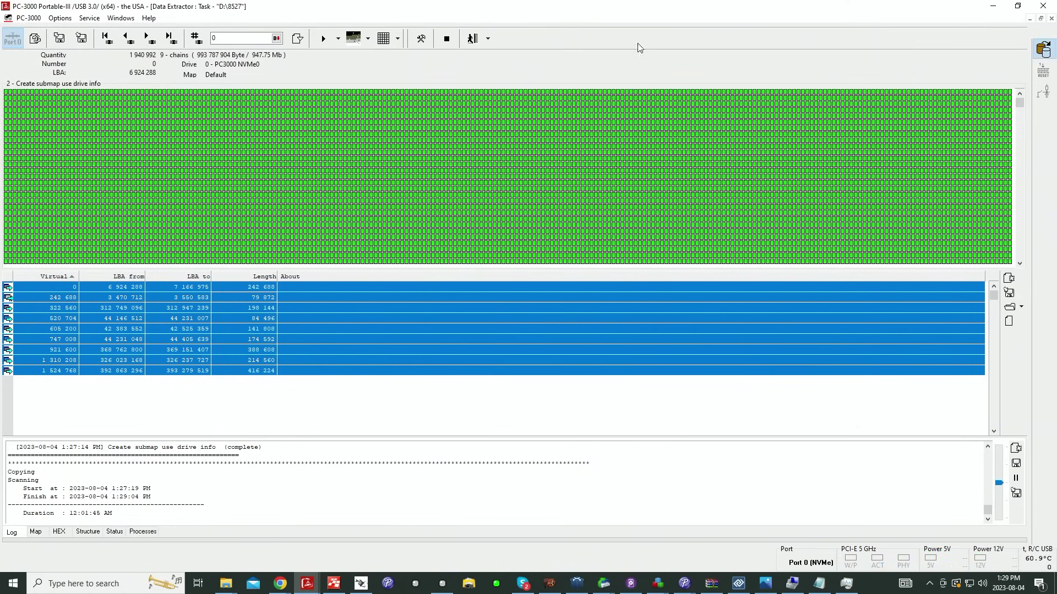
left_click(472, 39)
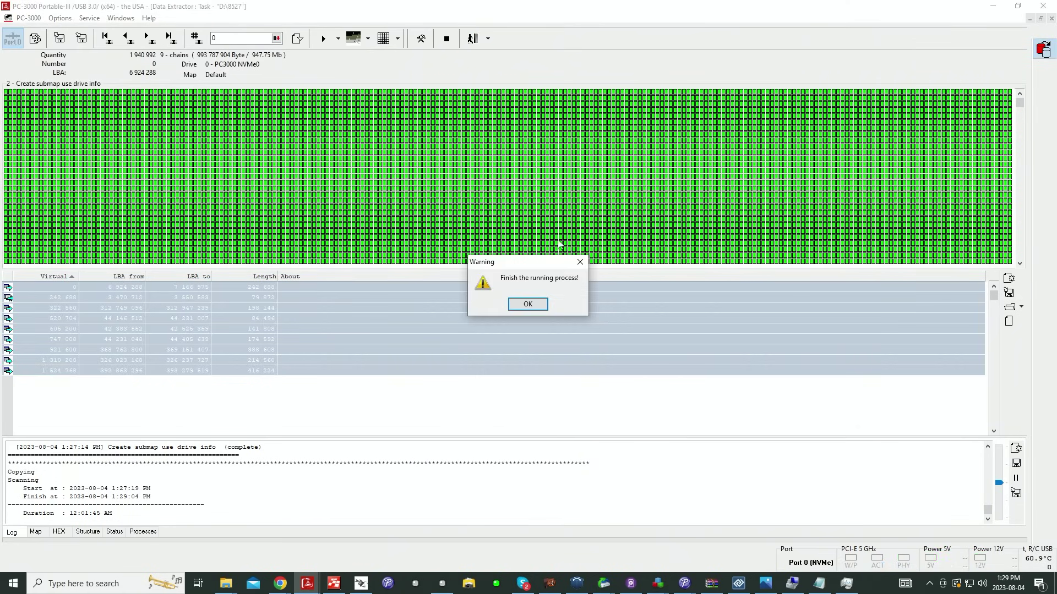
left_click(526, 304)
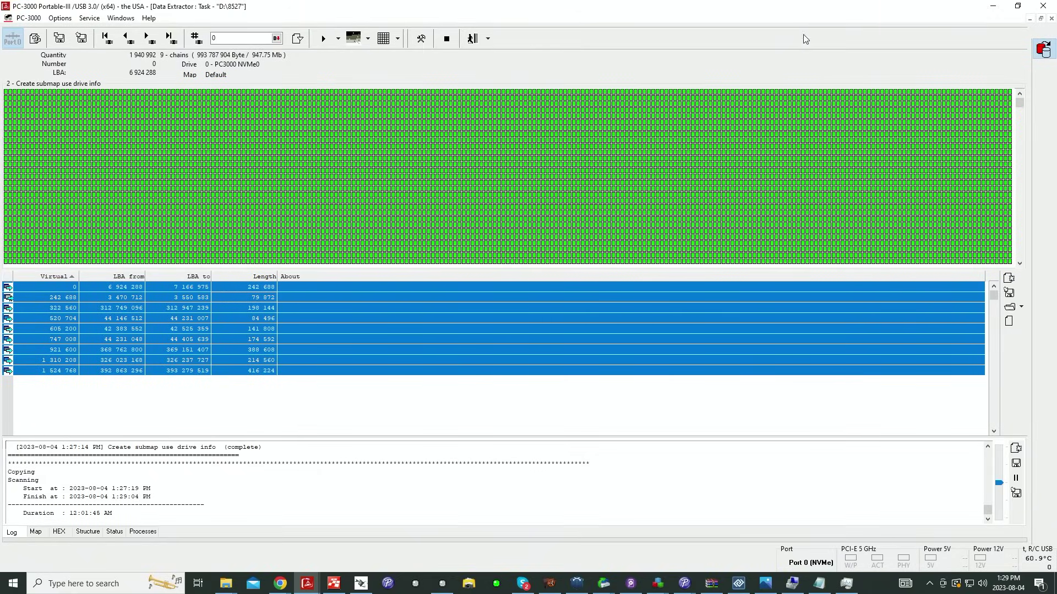
On the BitLocker MFT map, run a background Data analysis scan of the NTFS - OS volume.
left_click(472, 38)
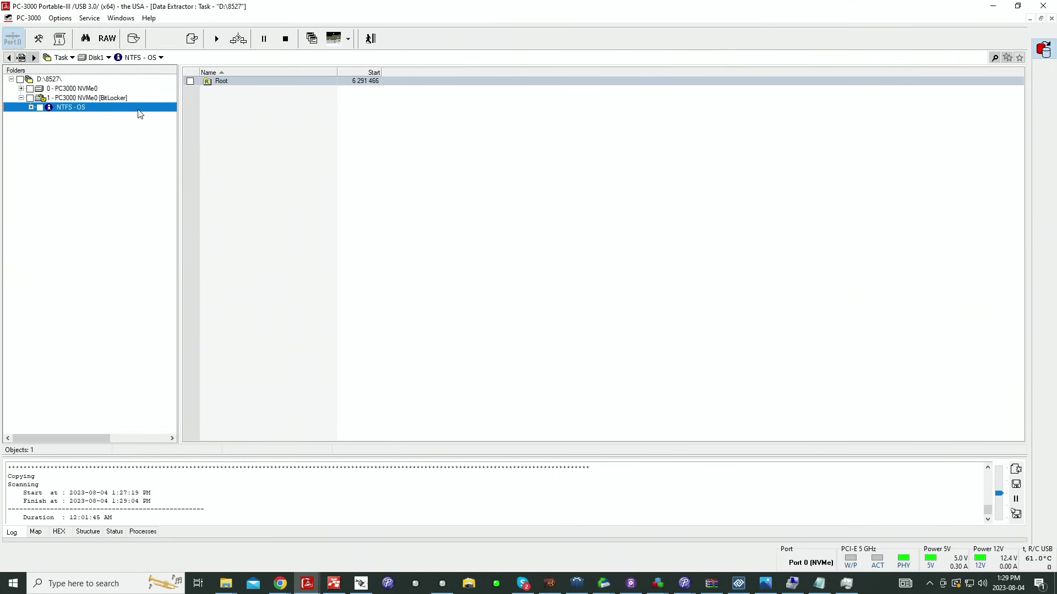
right_click(138, 110)
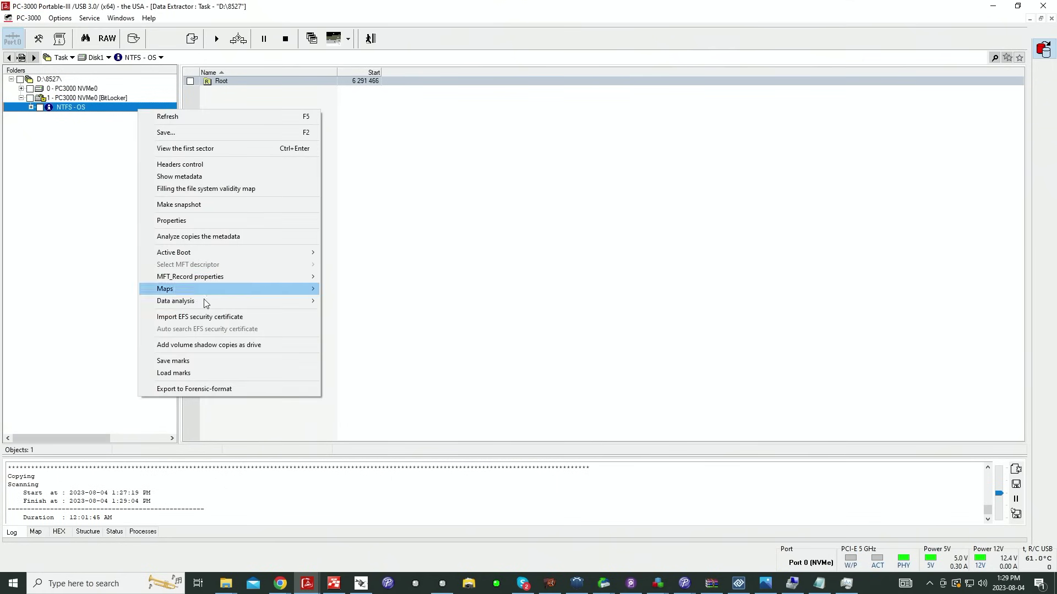
mouse_move(274, 304)
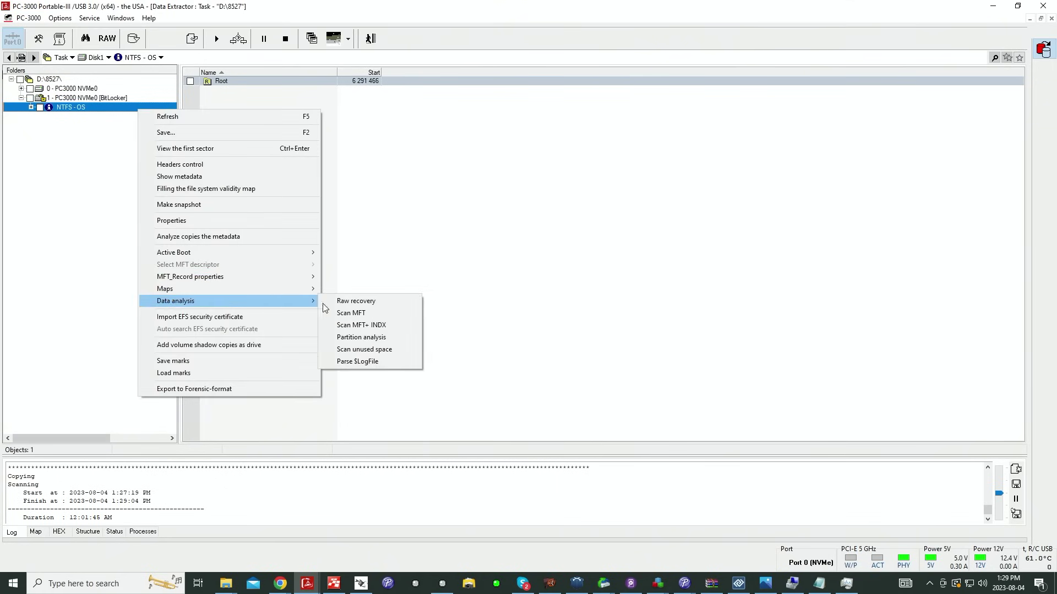
left_click(374, 313)
left_click(373, 316)
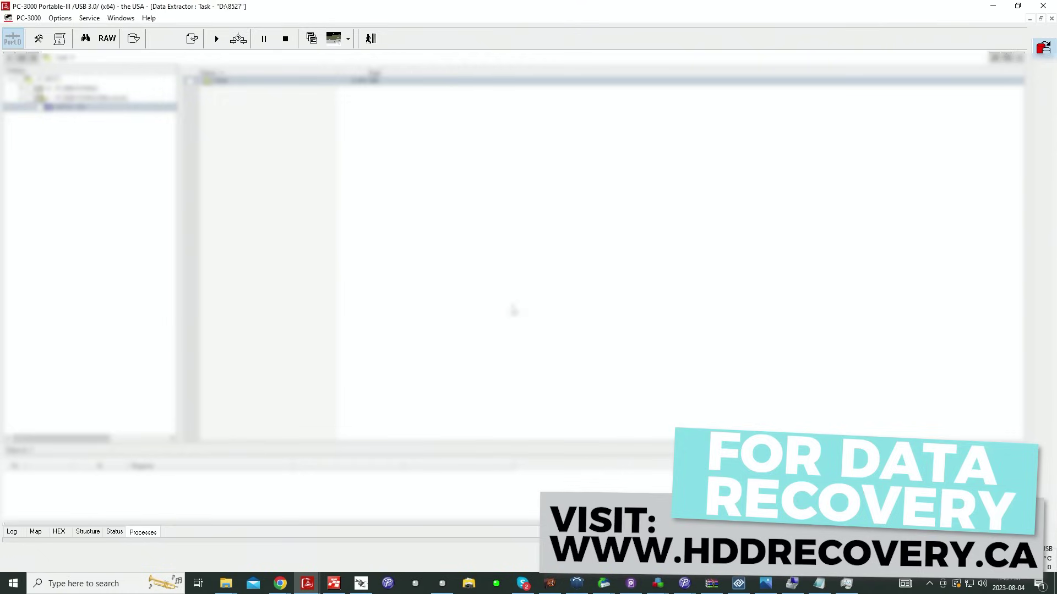
Expand the rebuilt folder tree and build the chain list for a chosen folder's files.
left_click(23, 98)
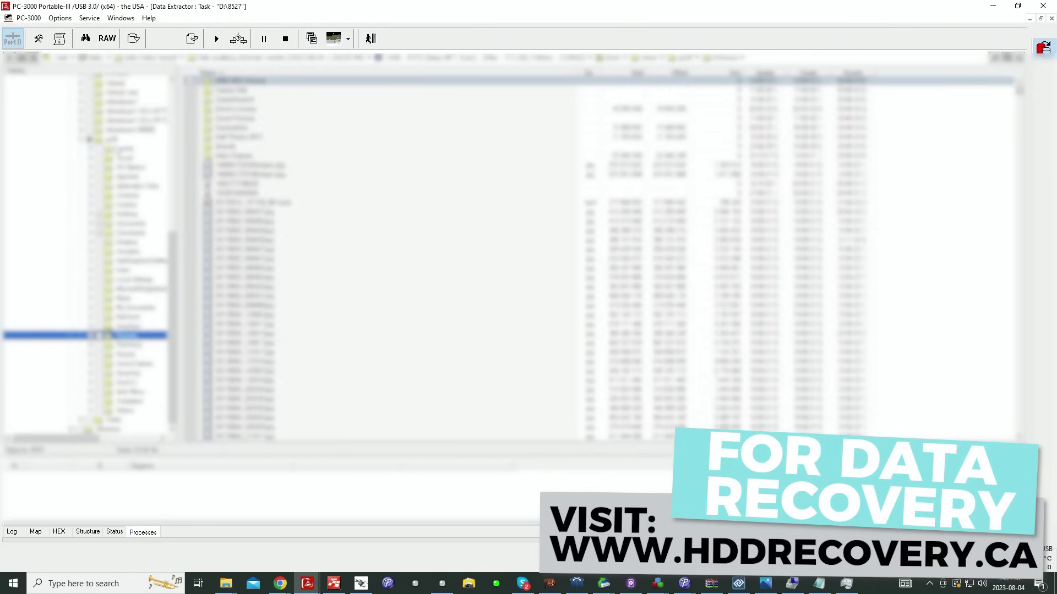
right_click(113, 139)
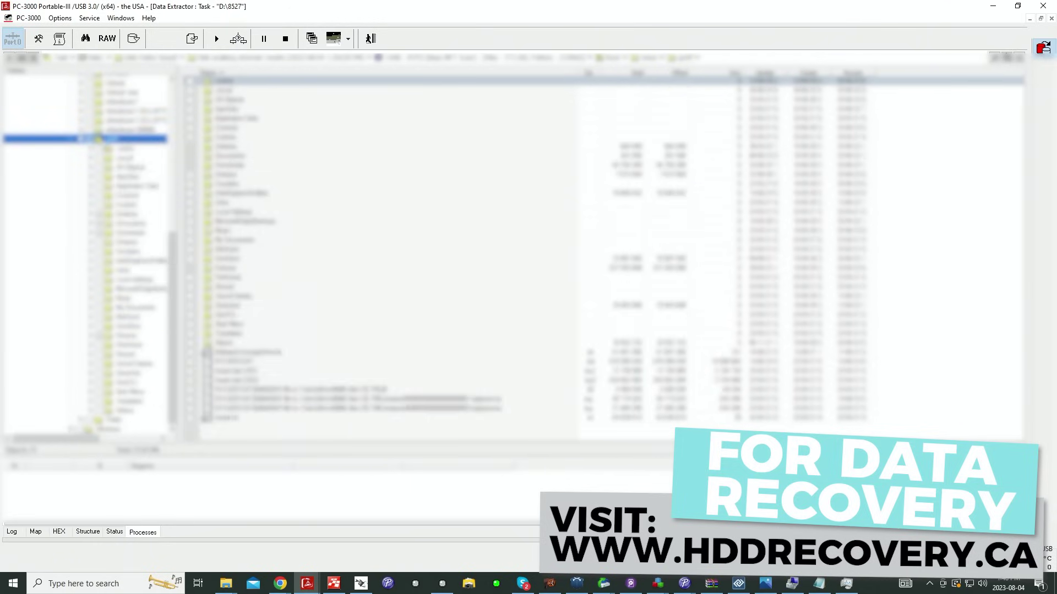
right_click(113, 139)
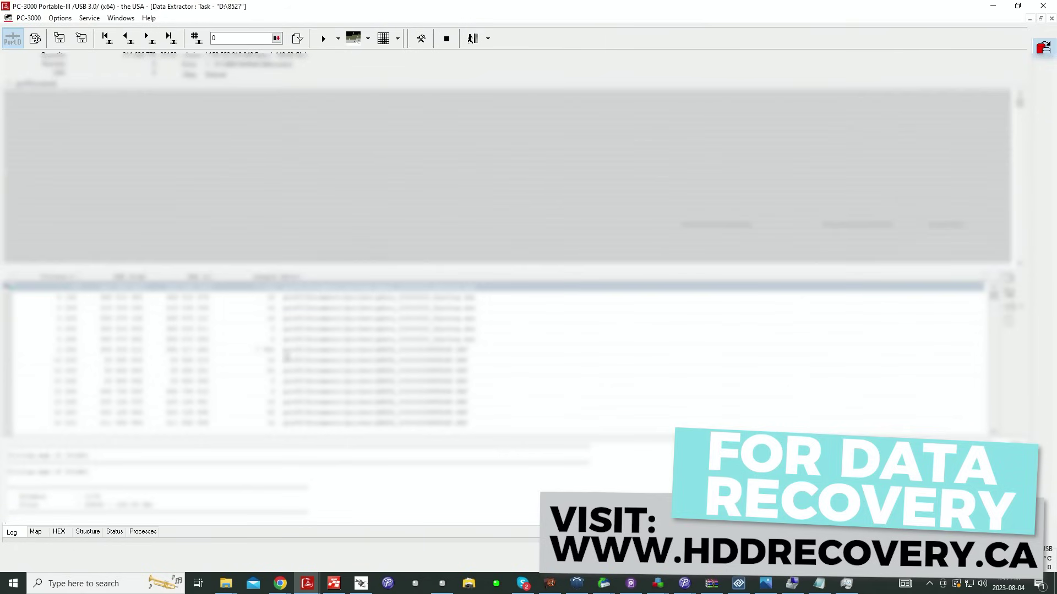
Select all of the folder's file chains and start copying their data.
left_click(312, 351)
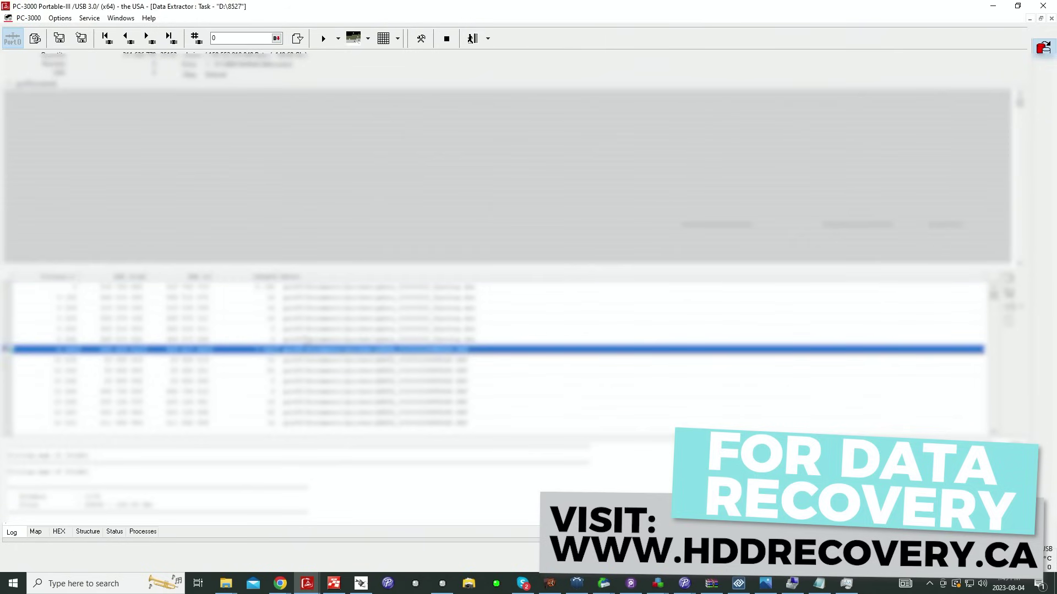
key("ctrl+a")
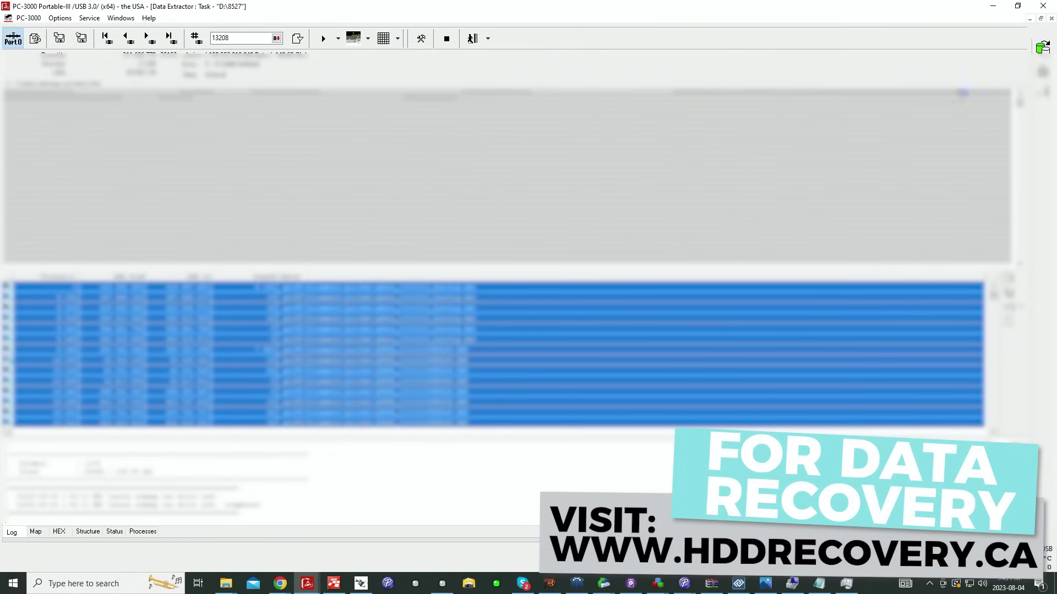
right_click(474, 322)
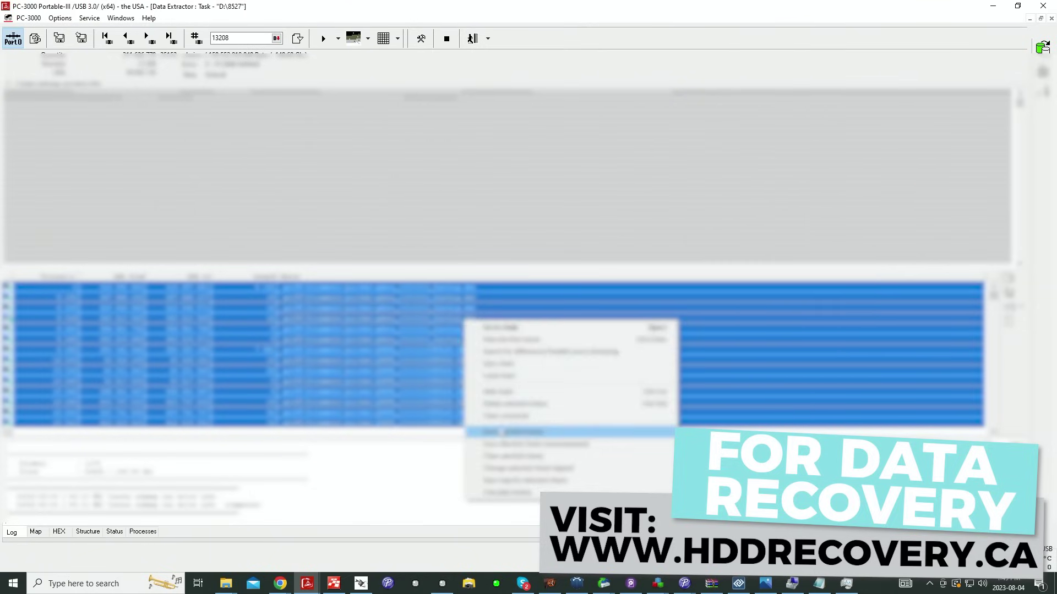
left_click(487, 433)
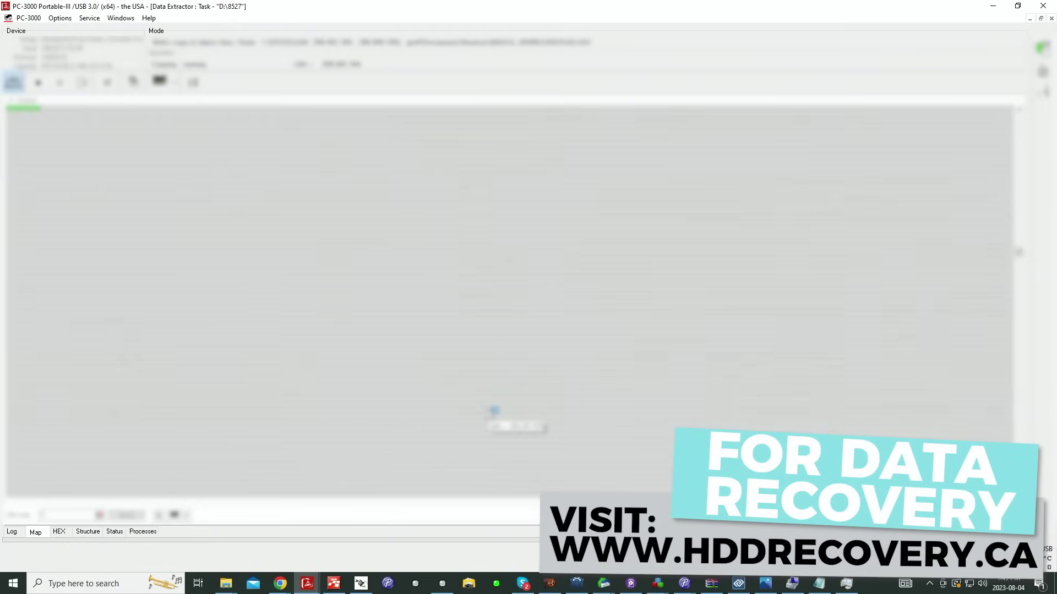